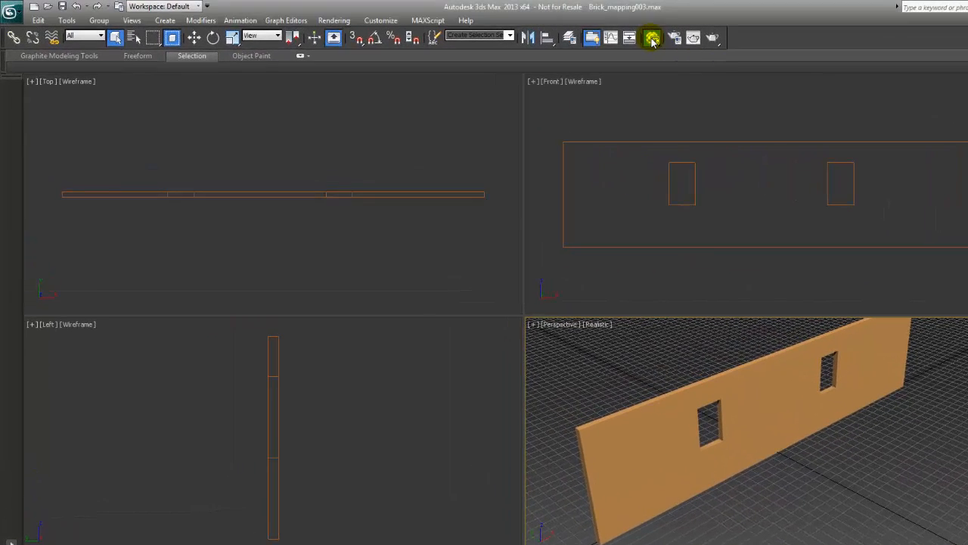
# Open the Slate Material Editor and add a mental ray Arch & Design material to the active view
pyautogui.click(652, 39)
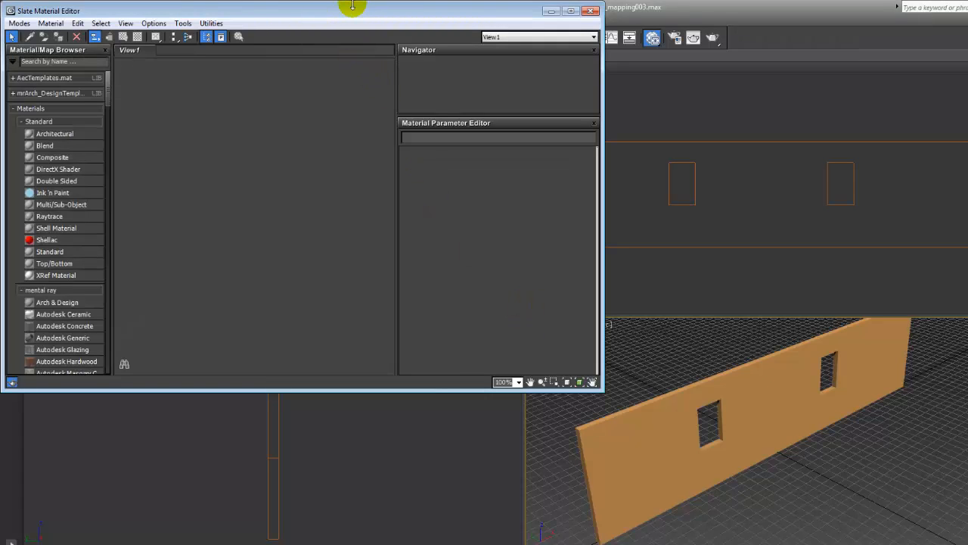
pyautogui.moveTo(356, 12); pyautogui.dragTo(445, 91)
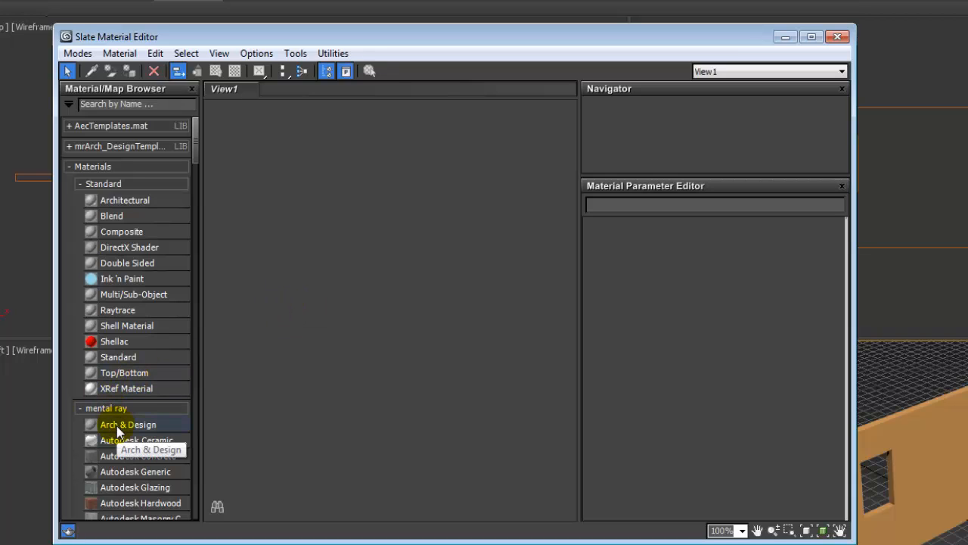
pyautogui.moveTo(117, 430); pyautogui.dragTo(314, 286)
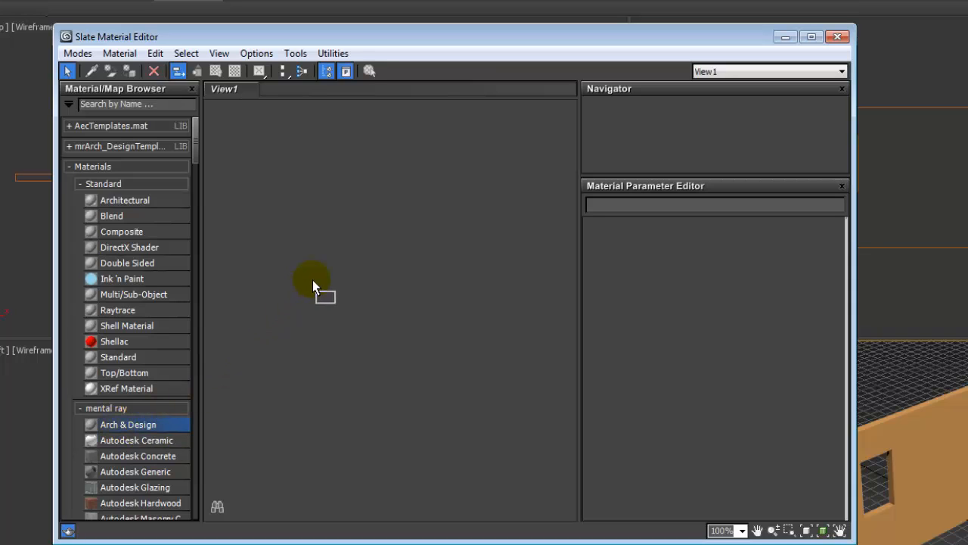
pyautogui.moveTo(330, 244); pyautogui.dragTo(114, 429)
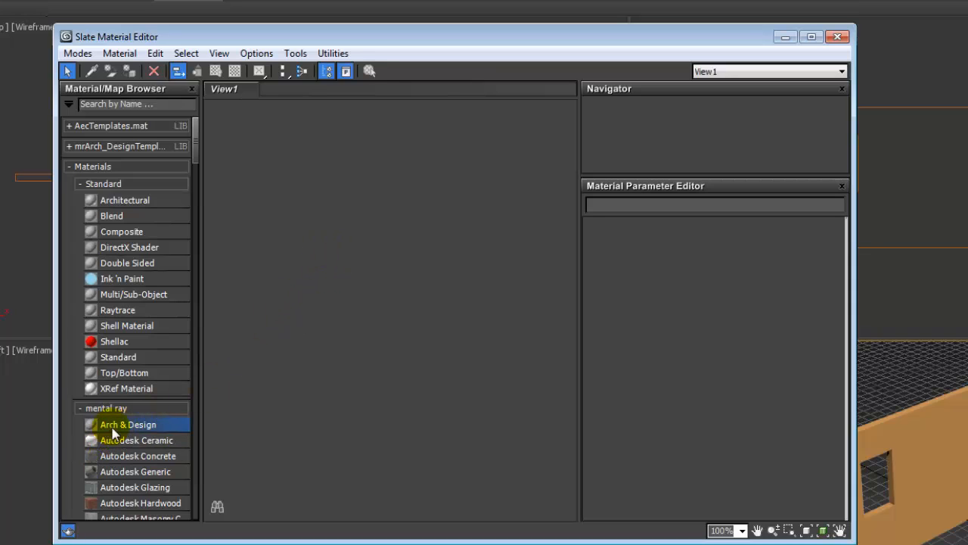
pyautogui.rightClick(387, 219)
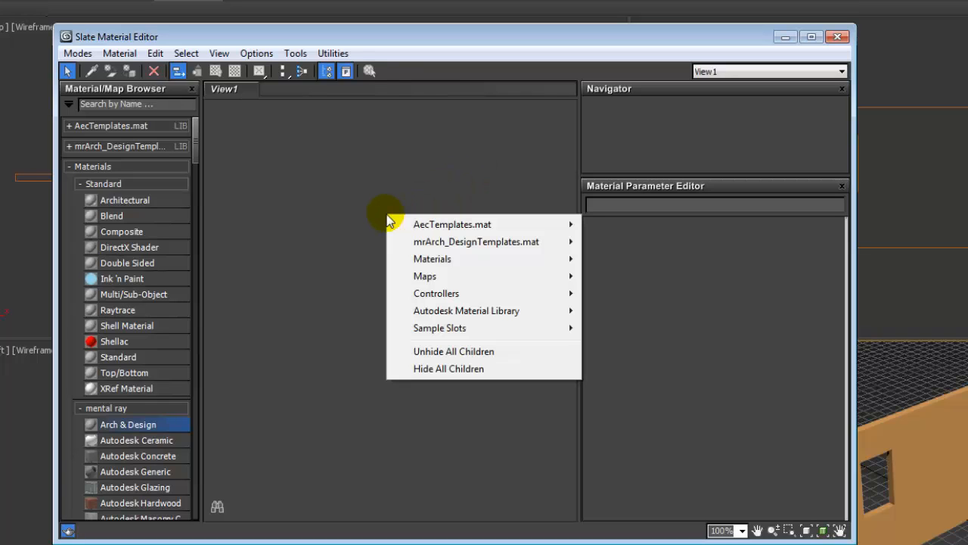
pyautogui.moveTo(428, 258)
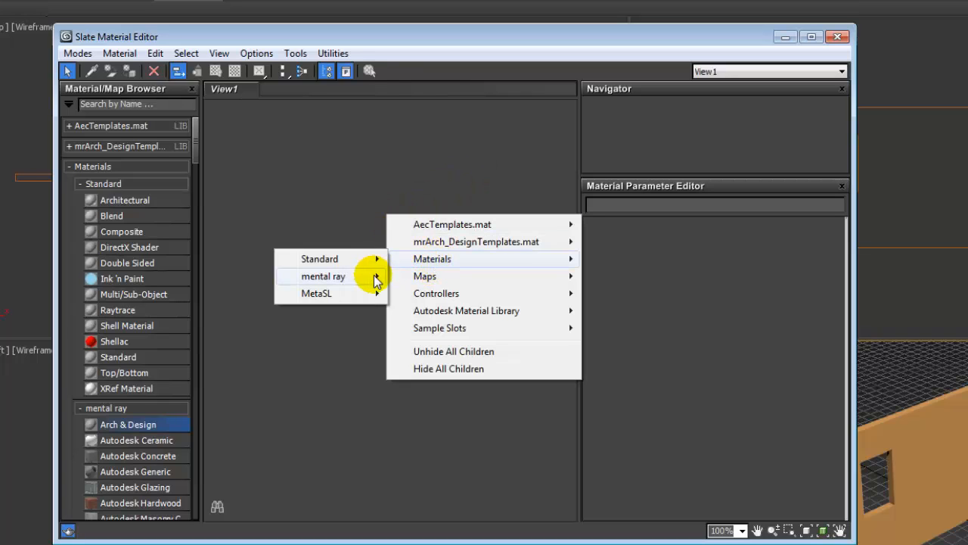
pyautogui.moveTo(374, 277)
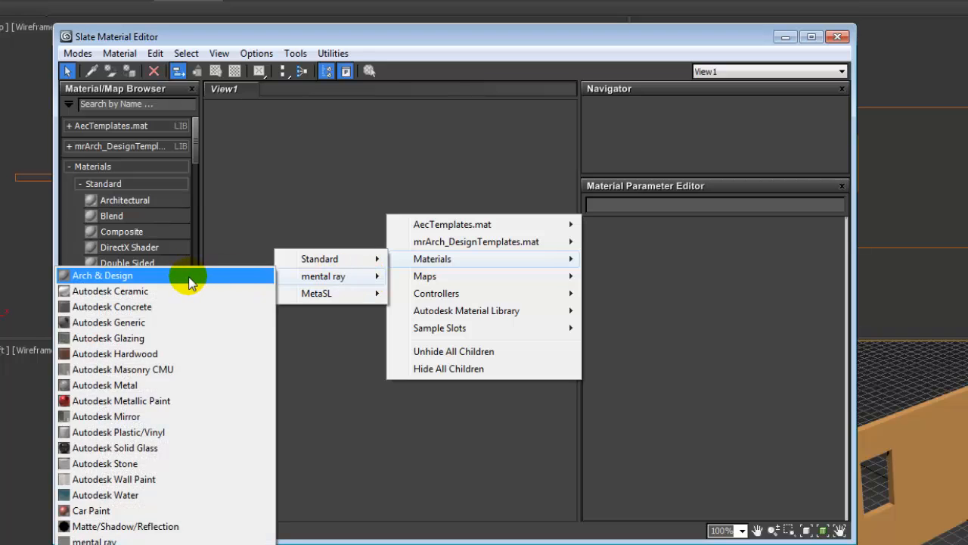
pyautogui.click(188, 276)
pyautogui.moveTo(411, 205); pyautogui.dragTo(375, 161)
# Rename the new Arch & Design material as Brick_red
pyautogui.doubleClick(375, 160)
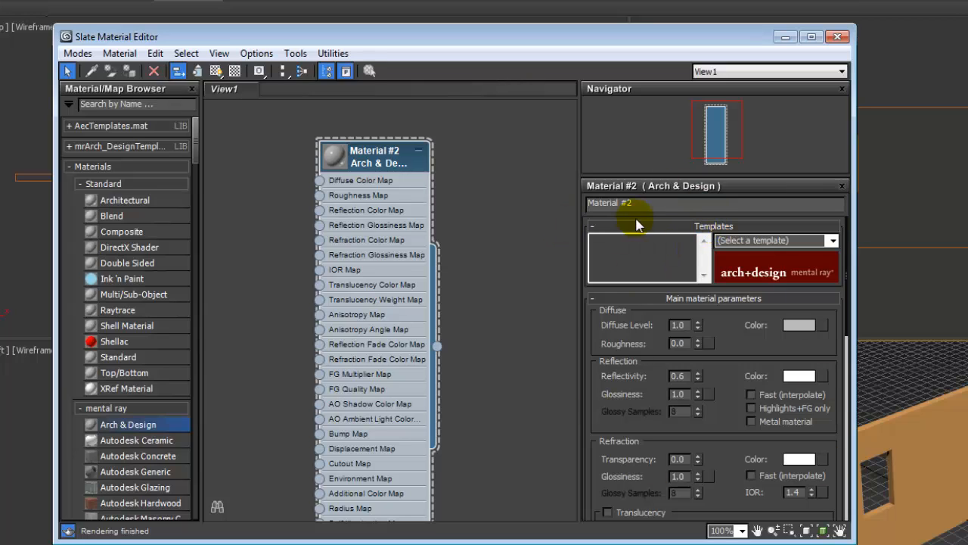
pyautogui.moveTo(636, 203); pyautogui.dragTo(488, 198)
pyautogui.write('Brick_red')
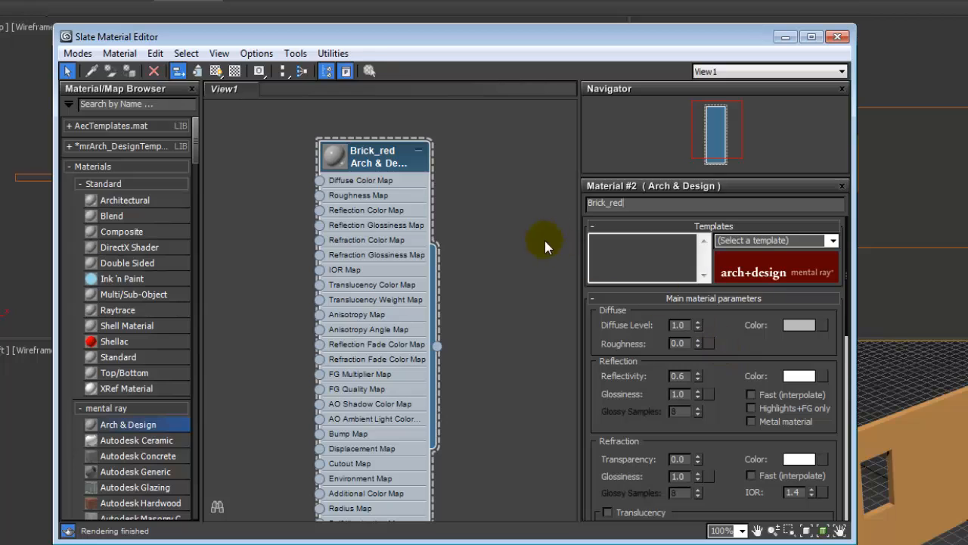
# Assign a standard Tiles map to the Diffuse Color Map slot of the Brick_red material
pyautogui.click(319, 183)
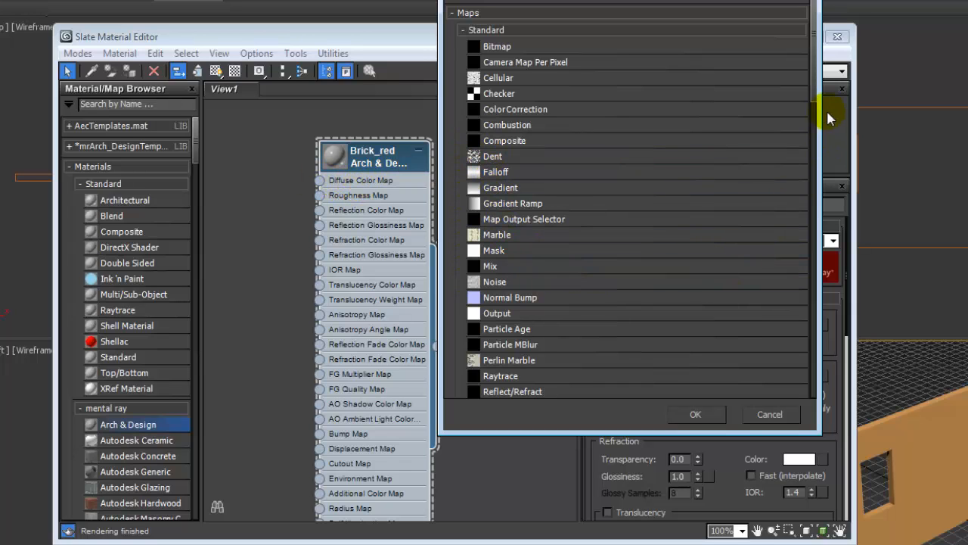
pyautogui.moveTo(817, 87); pyautogui.dragTo(814, 192)
pyautogui.click(493, 270)
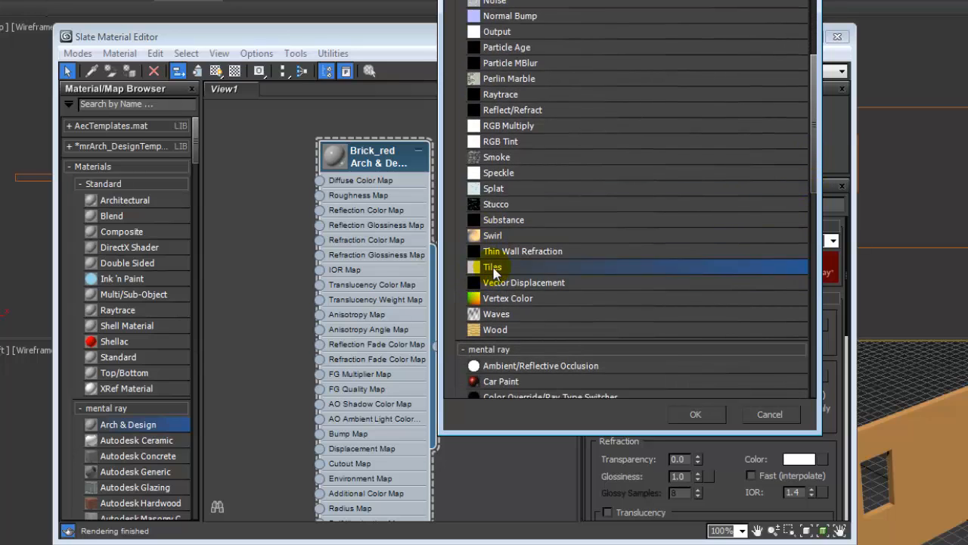
pyautogui.doubleClick(494, 270)
pyautogui.moveTo(485, 401); pyautogui.dragTo(577, 423, button='middle')
pyautogui.scroll(-1, 576, 423)
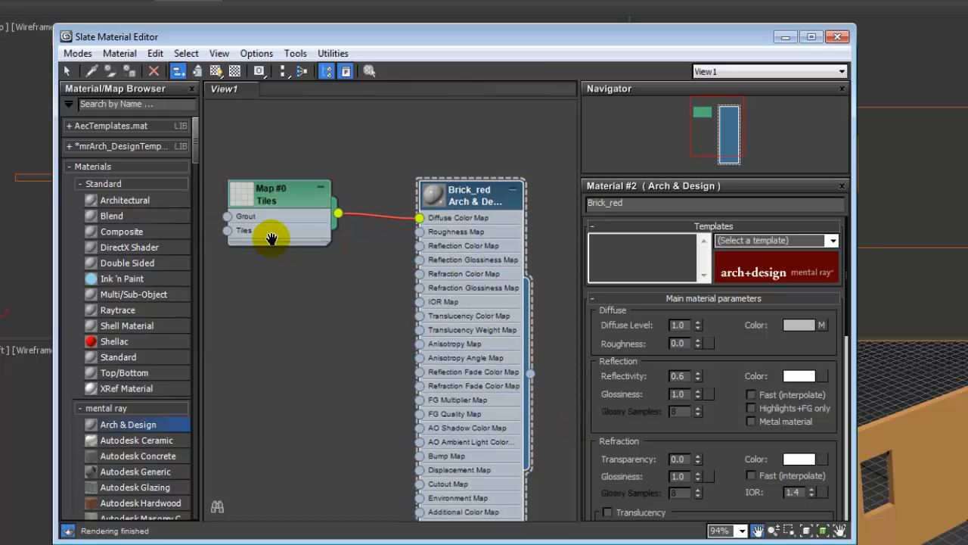
# Enlarge the Tiles node's preview and display the map's Advanced Controls parameters
pyautogui.rightClick(240, 197)
pyautogui.doubleClick(239, 197)
pyautogui.moveTo(264, 193); pyautogui.dragTo(293, 160)
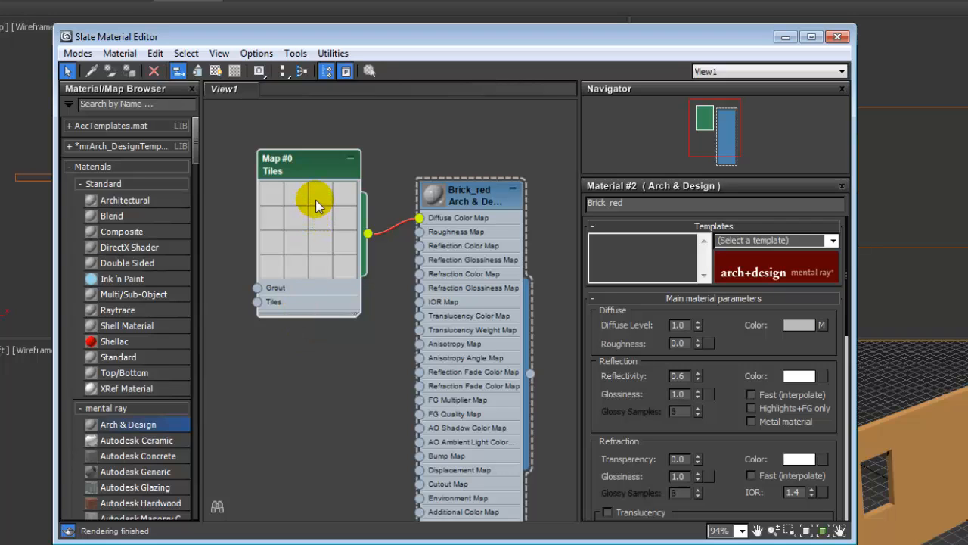
pyautogui.doubleClick(314, 179)
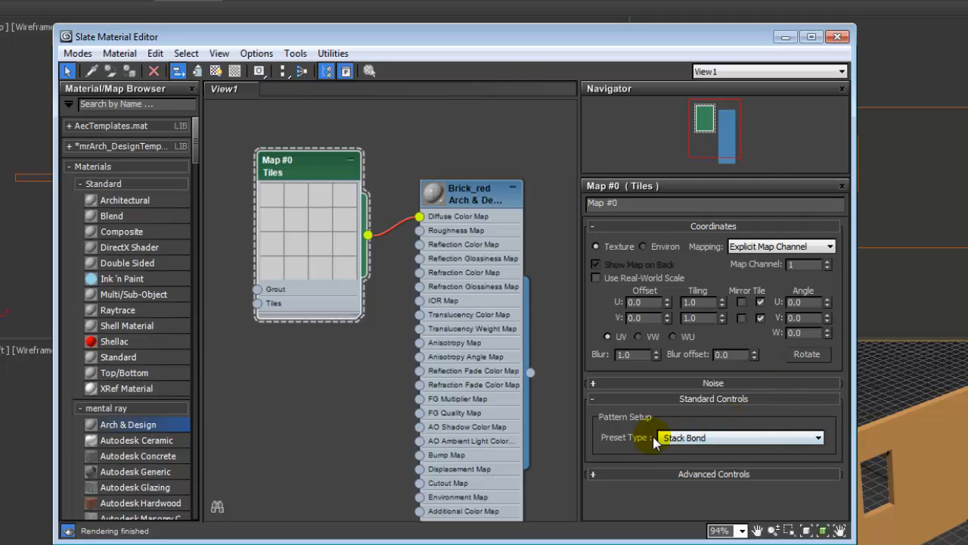
pyautogui.click(713, 474)
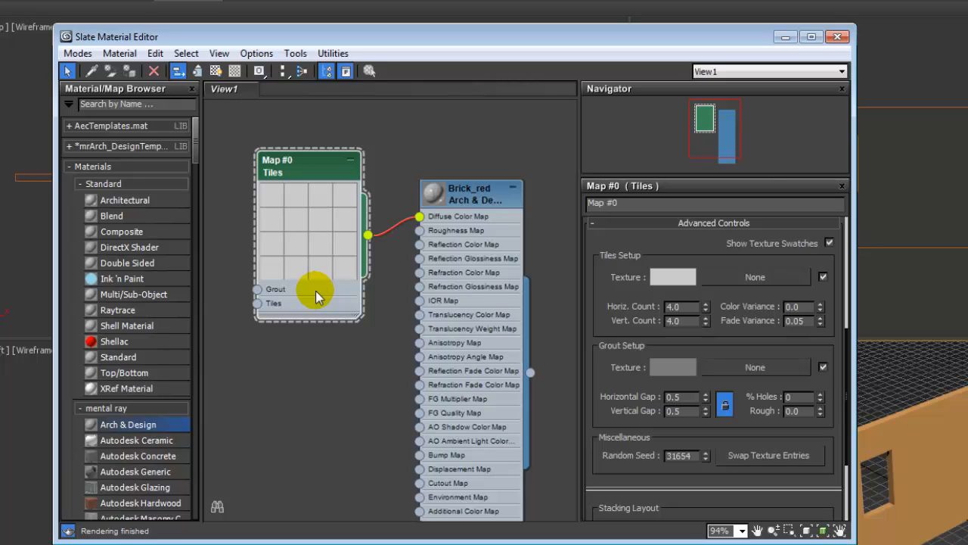
# Apply the Brick_red material to the wall and show its Tiles map as shaded material in the viewport
pyautogui.click(445, 192)
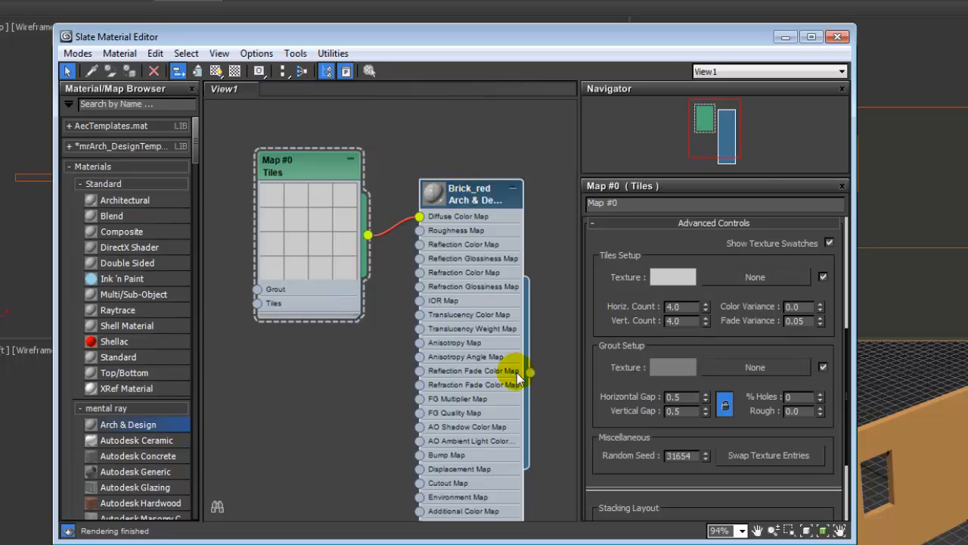
pyautogui.moveTo(542, 379); pyautogui.dragTo(534, 416)
pyautogui.moveTo(550, 371); pyautogui.dragTo(961, 485)
pyautogui.moveTo(967, 481); pyautogui.dragTo(967, 481)
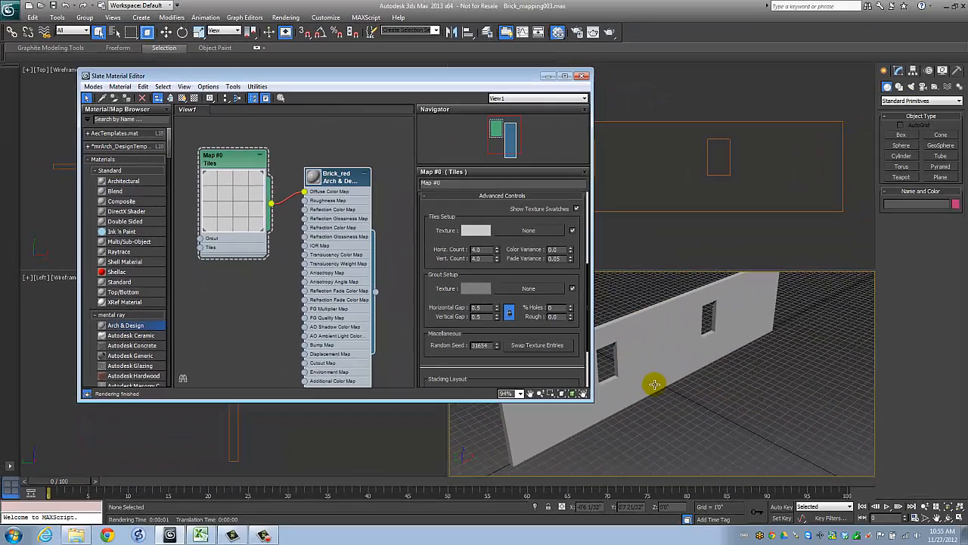
pyautogui.rightClick(232, 161)
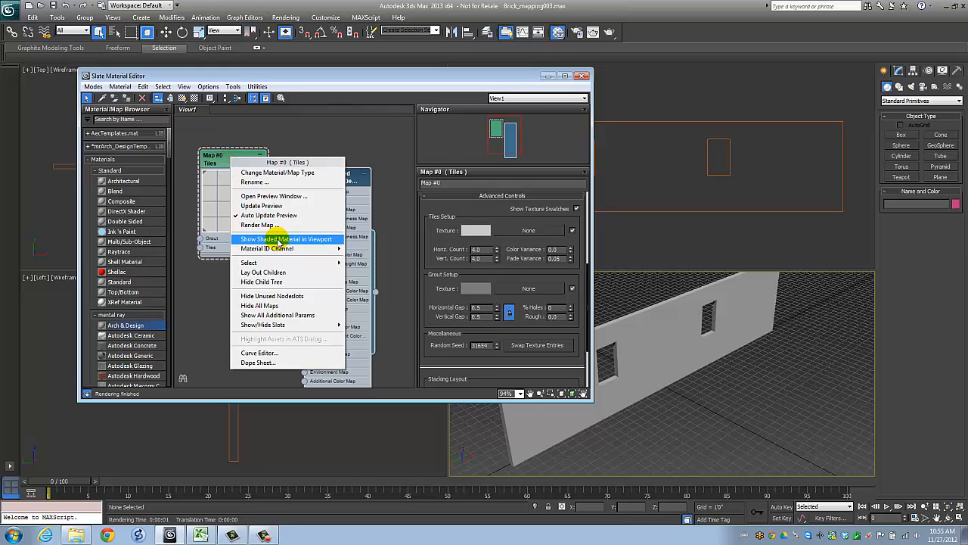
pyautogui.click(279, 241)
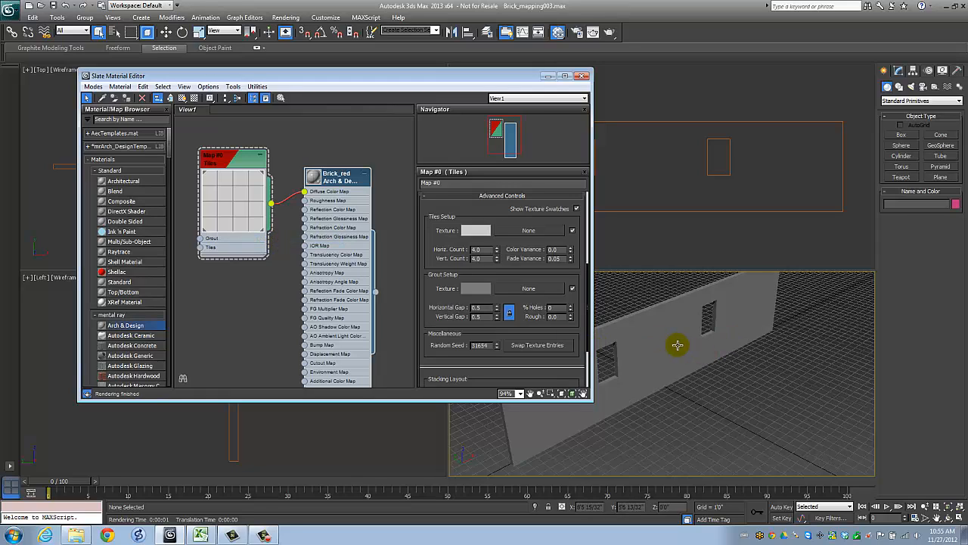
# Select the wall and add a UVW Map modifier above its Extrude modifier
pyautogui.click(651, 344)
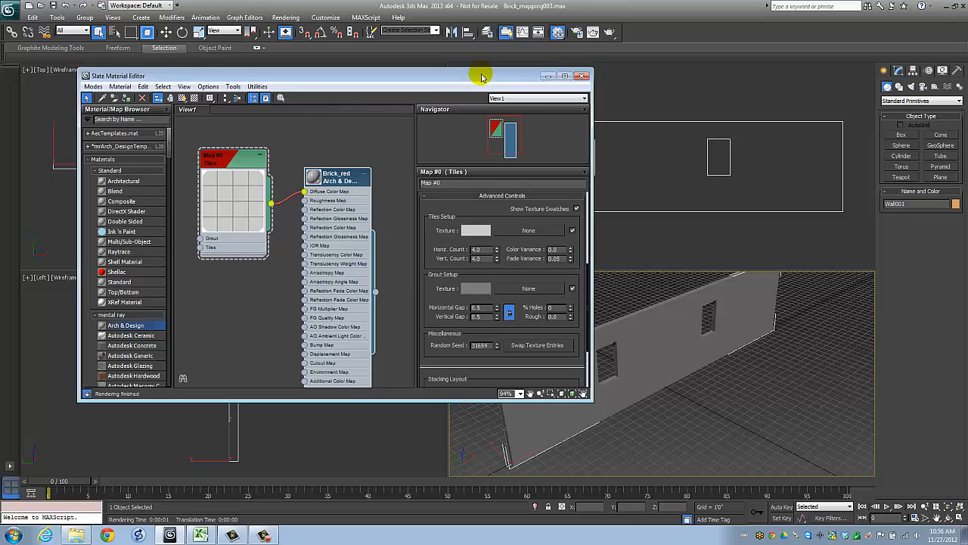
pyautogui.moveTo(479, 73); pyautogui.dragTo(391, 72)
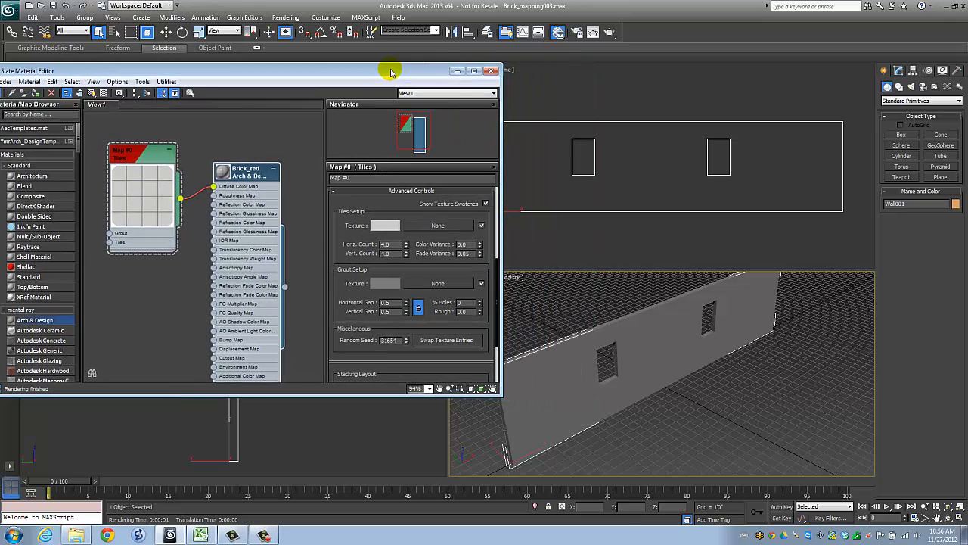
pyautogui.click(900, 72)
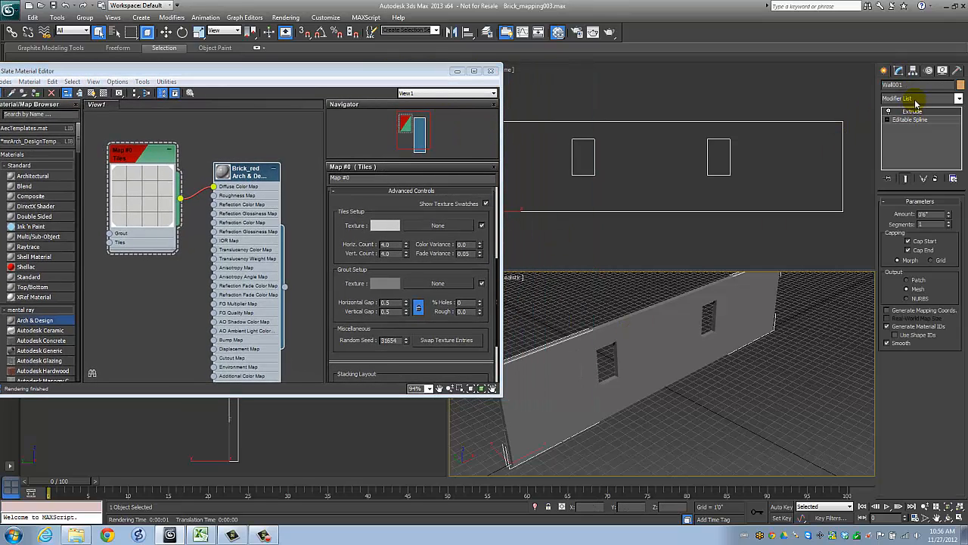
pyautogui.click(917, 99)
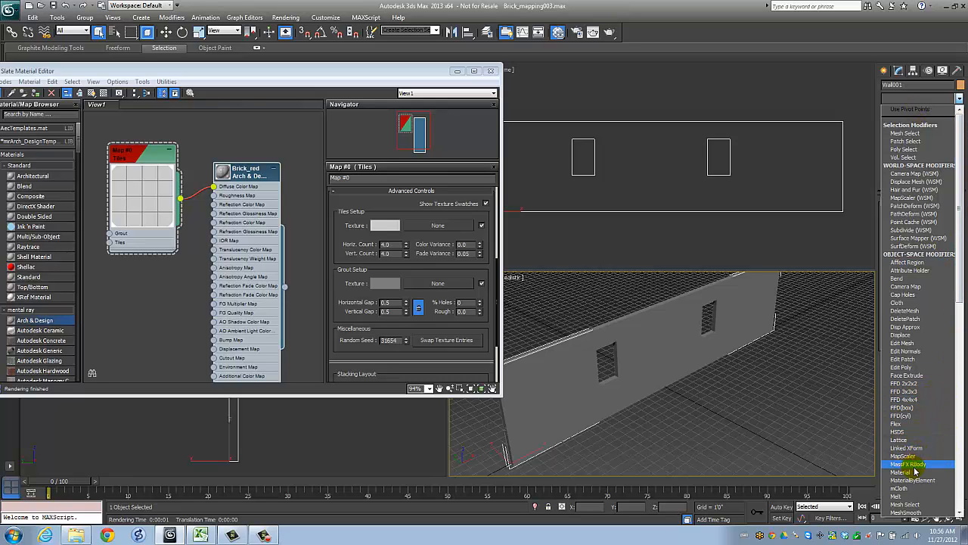
pyautogui.moveTo(960, 220); pyautogui.dragTo(965, 432)
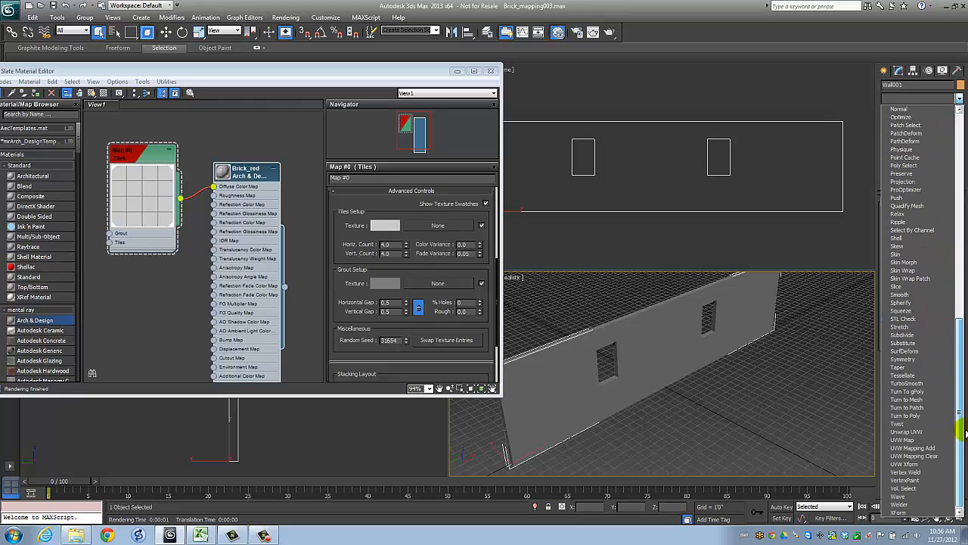
pyautogui.click(905, 440)
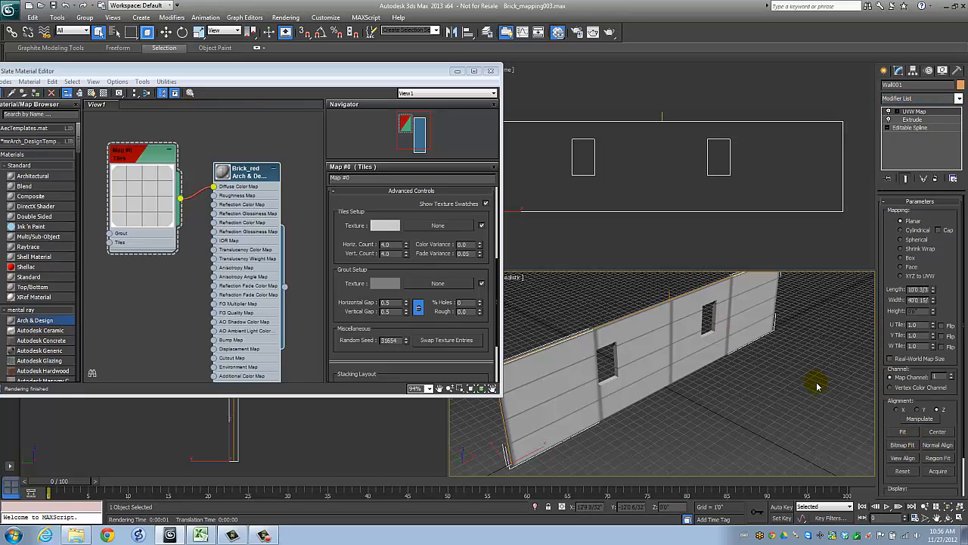